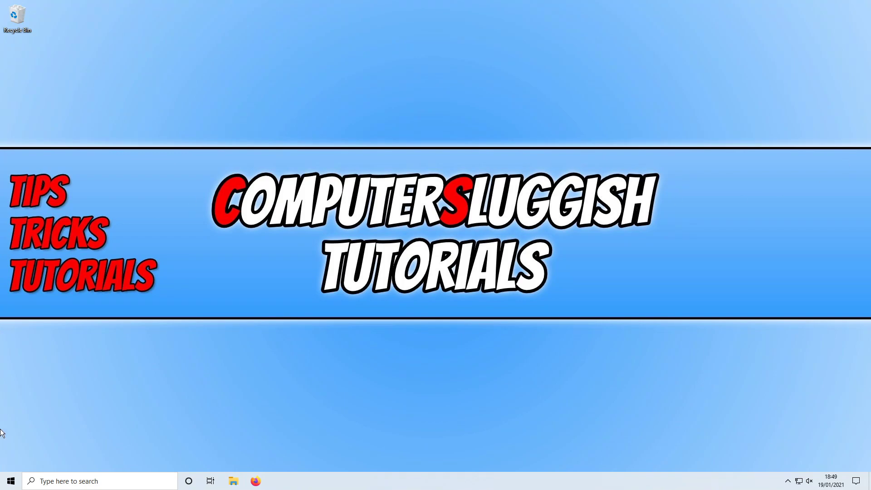
# Open Windows Settings from the Win+X menu, go to Privacy, then its Speech page
pyautogui.rightClick(10, 481)
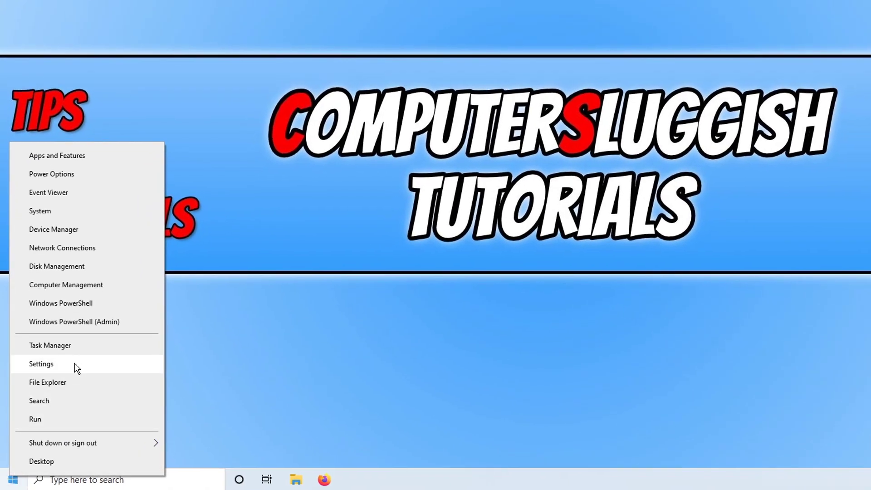
pyautogui.click(74, 362)
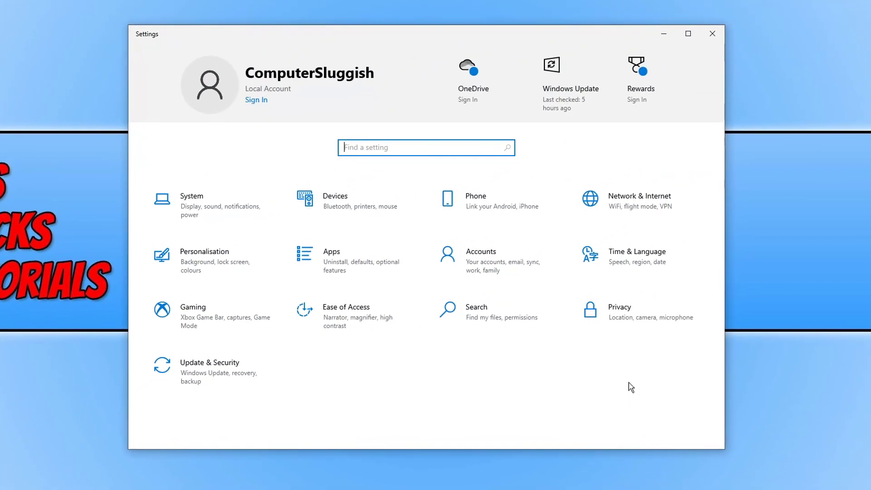
pyautogui.click(643, 330)
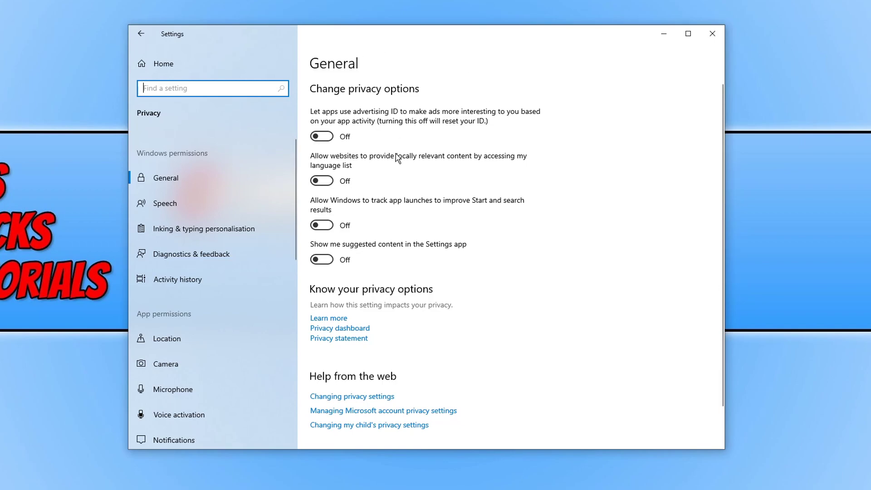
pyautogui.click(206, 199)
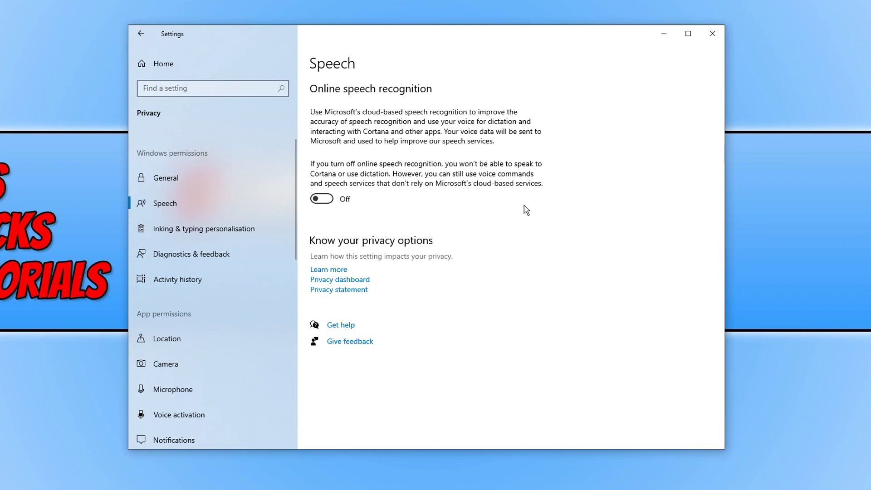
# Switch the inking and typing personalisation 'Getting to know you' toggle Off
pyautogui.click(249, 234)
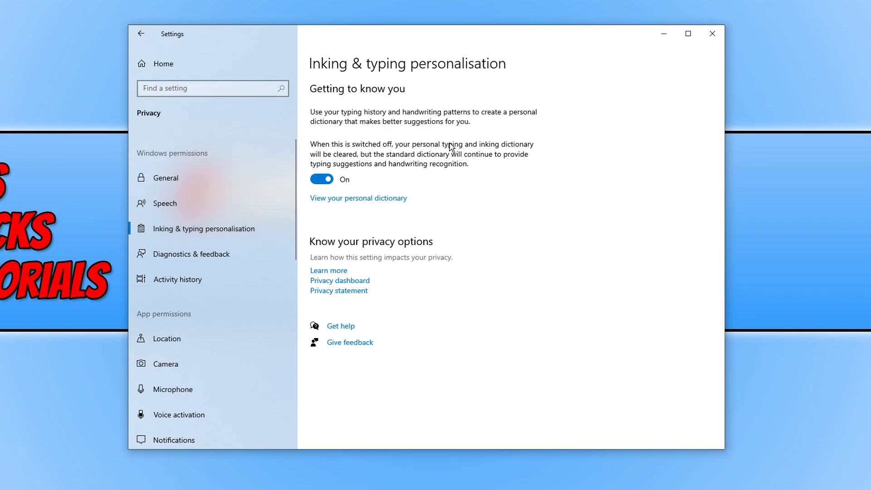
pyautogui.click(323, 184)
# Open Diagnostics & feedback and scroll down to the Delete diagnostic data section
pyautogui.click(224, 259)
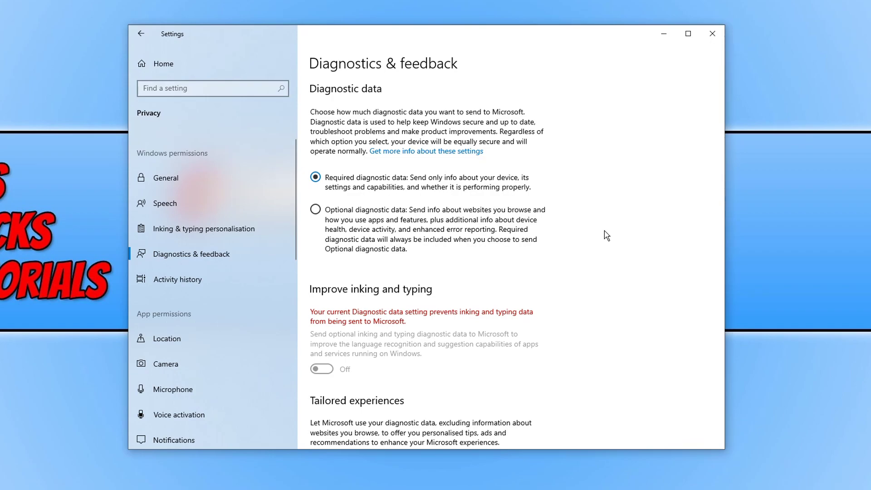
pyautogui.scroll(-5, 622, 258)
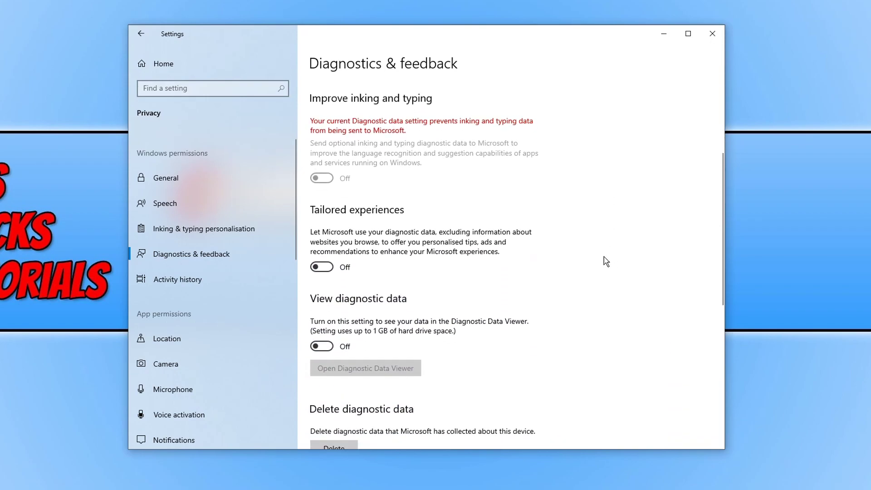
pyautogui.scroll(-2, 599, 259)
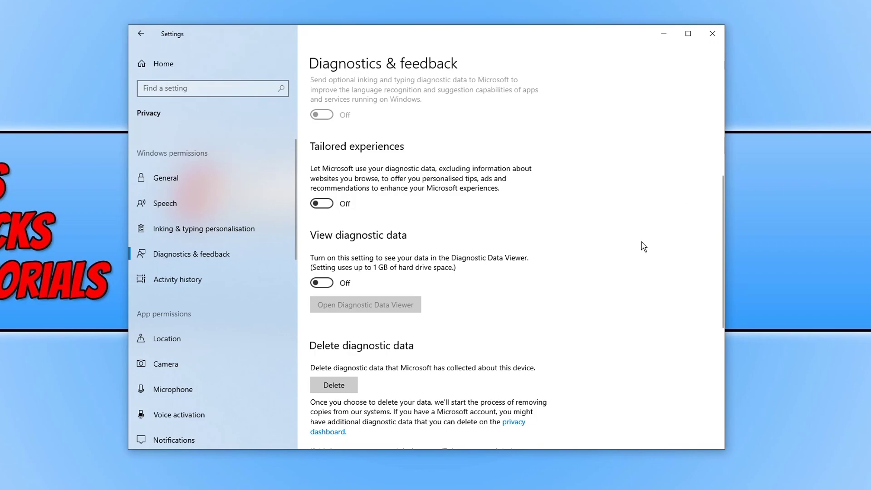
pyautogui.scroll(-2, 640, 247)
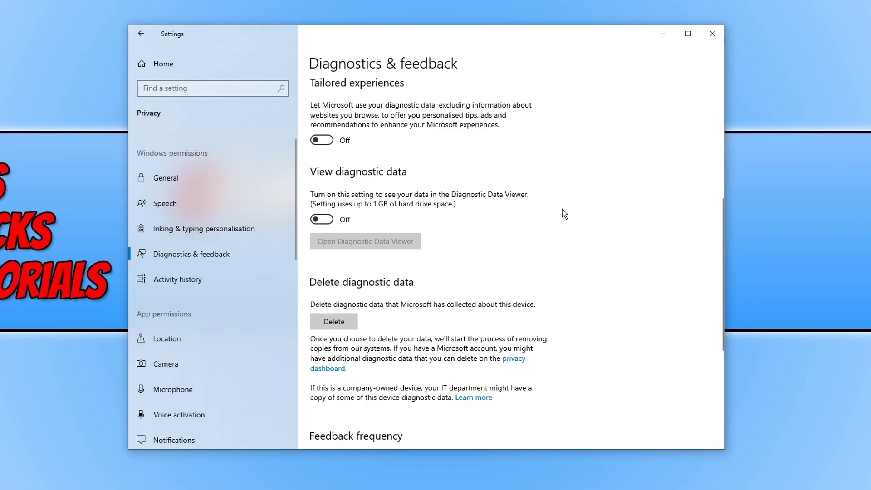
# Delete the collected diagnostic data and set Feedback frequency to Never
pyautogui.click(337, 327)
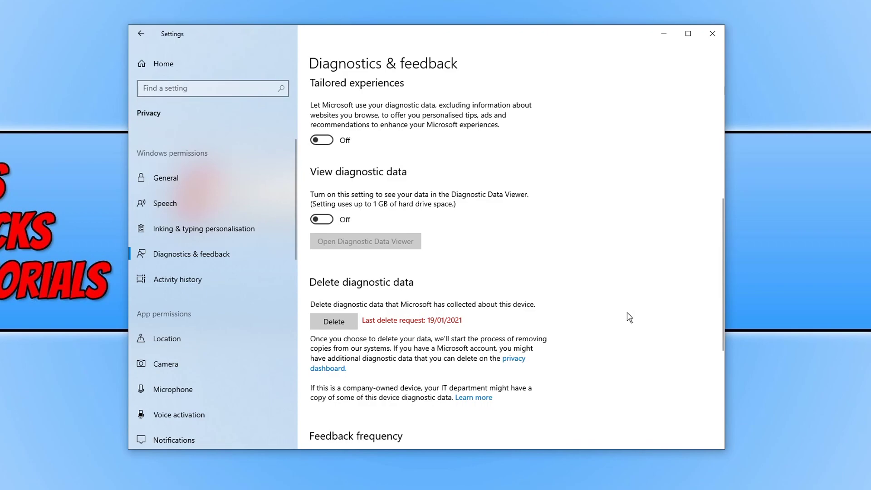
pyautogui.scroll(-5, 628, 318)
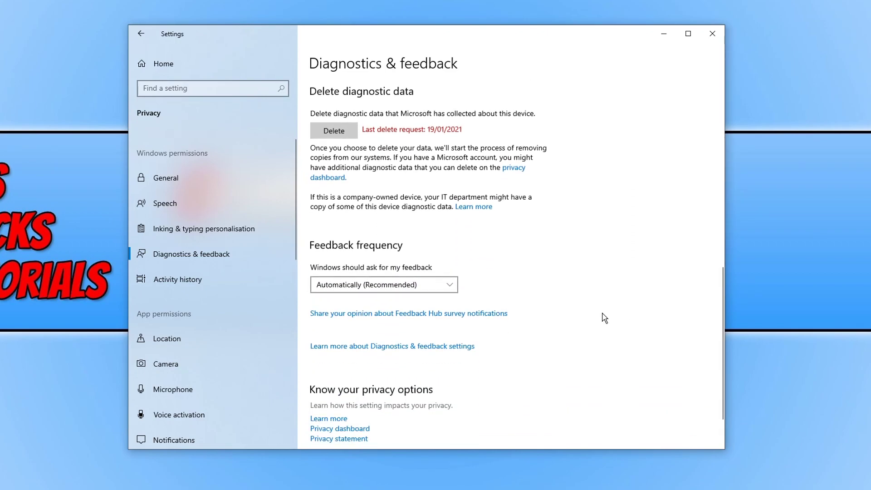
pyautogui.click(426, 289)
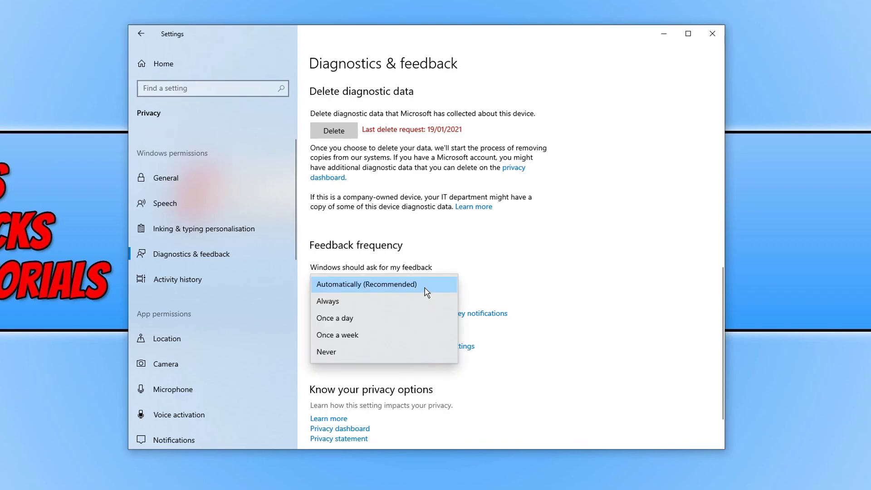
pyautogui.click(374, 356)
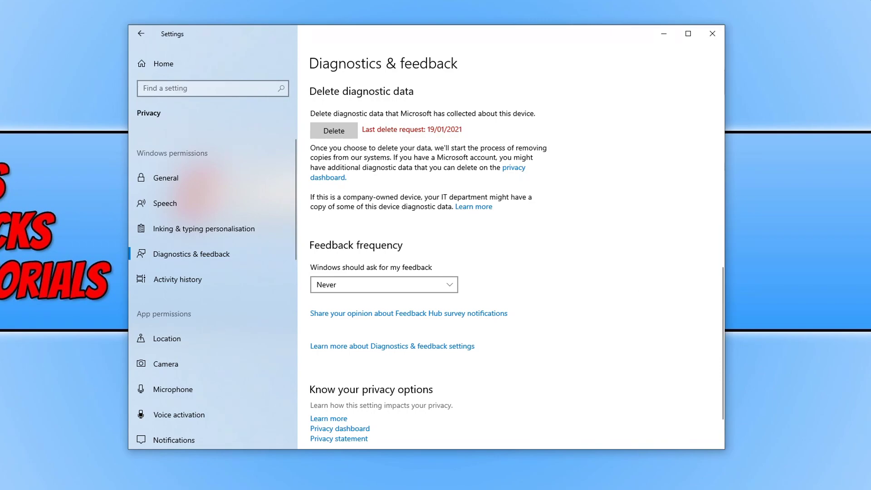
# Clear all activity history on the Activity history page and confirm with Ok
pyautogui.click(190, 278)
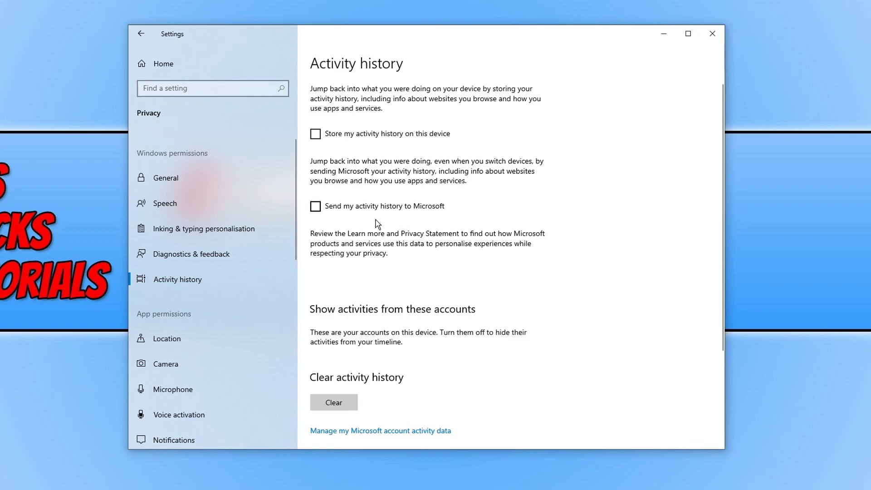
pyautogui.scroll(-3, 379, 224)
pyautogui.click(335, 274)
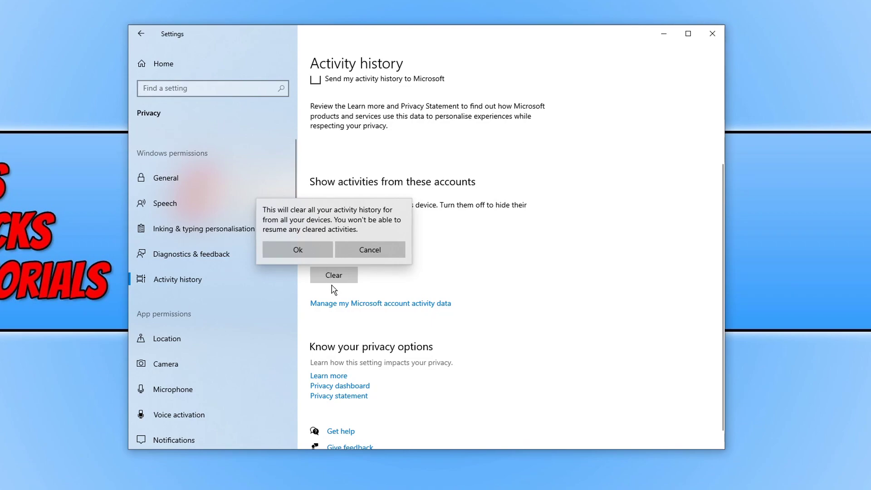
pyautogui.click(316, 253)
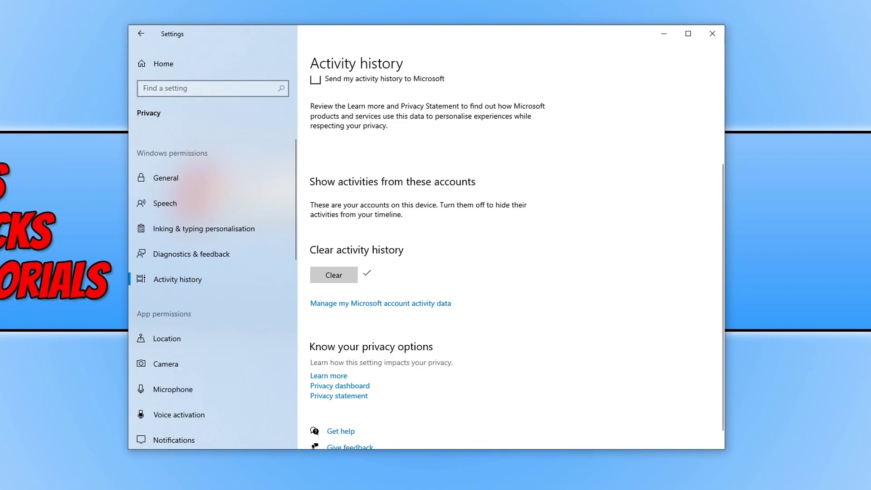
# On the Location page, check that device-wide location access stays Off
pyautogui.scroll(-4, 234, 196)
pyautogui.scroll(-2, 236, 204)
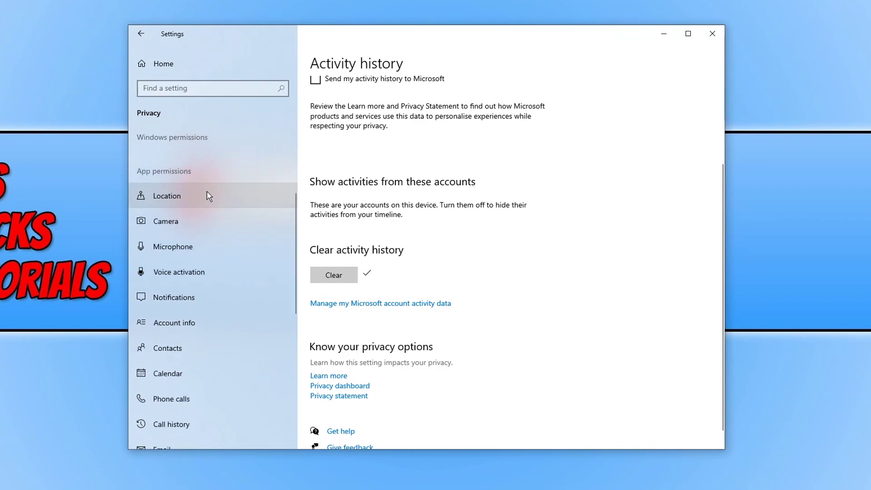
pyautogui.click(209, 195)
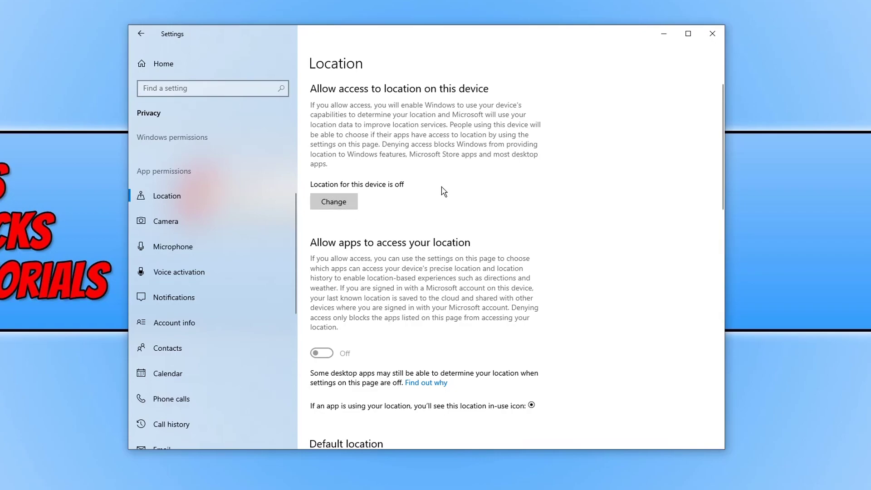
pyautogui.click(352, 208)
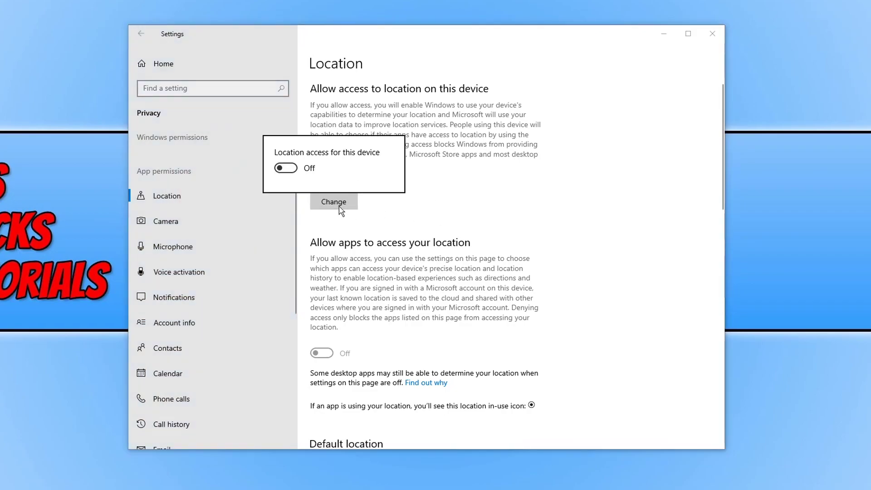
pyautogui.click(597, 175)
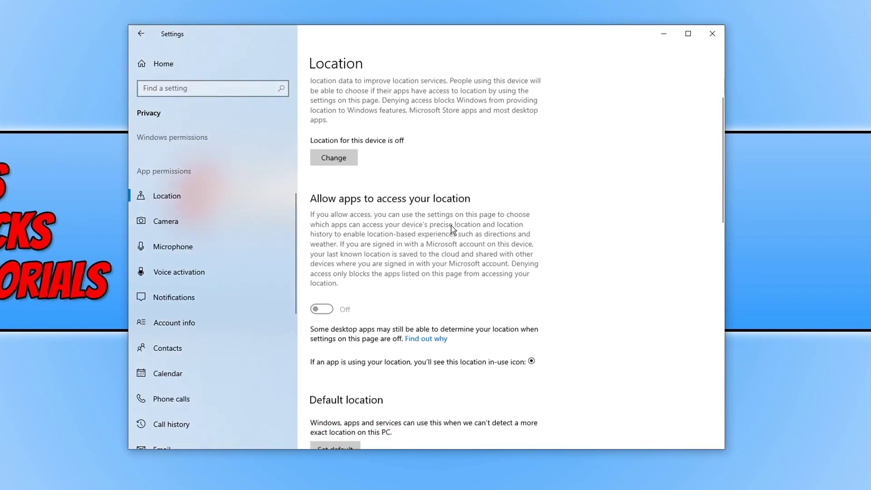
# Review the Camera page's Store app list, all blocked, then move to Microphone
pyautogui.scroll(-3, 434, 224)
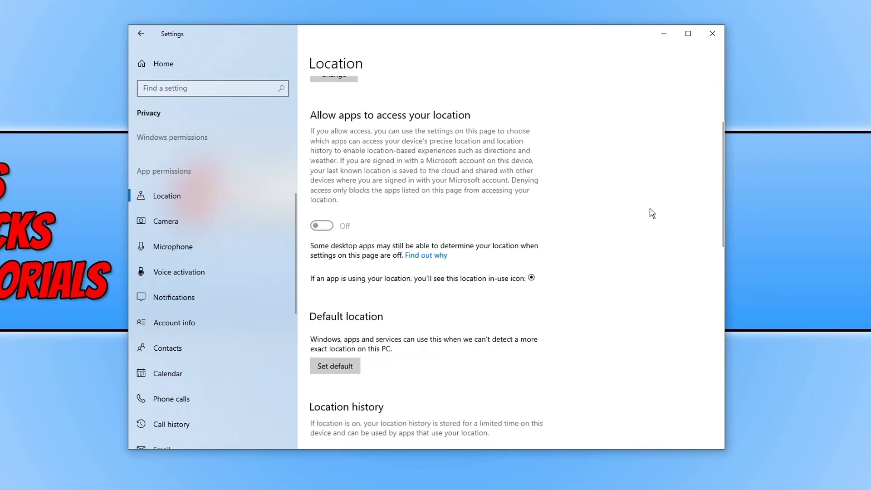
pyautogui.click(186, 220)
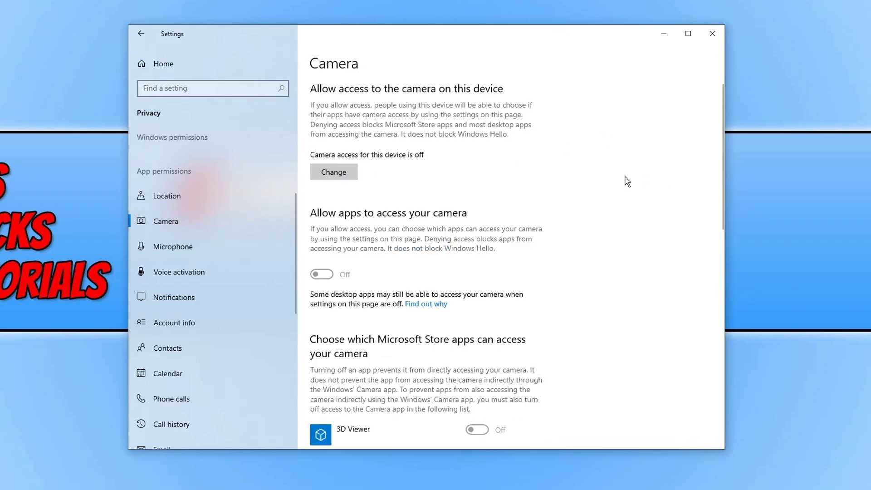
pyautogui.scroll(-3, 619, 200)
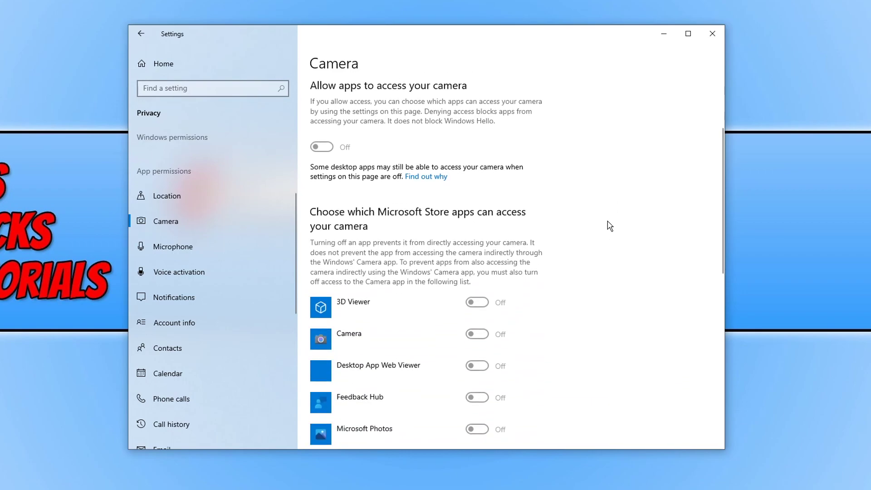
pyautogui.scroll(-3, 610, 226)
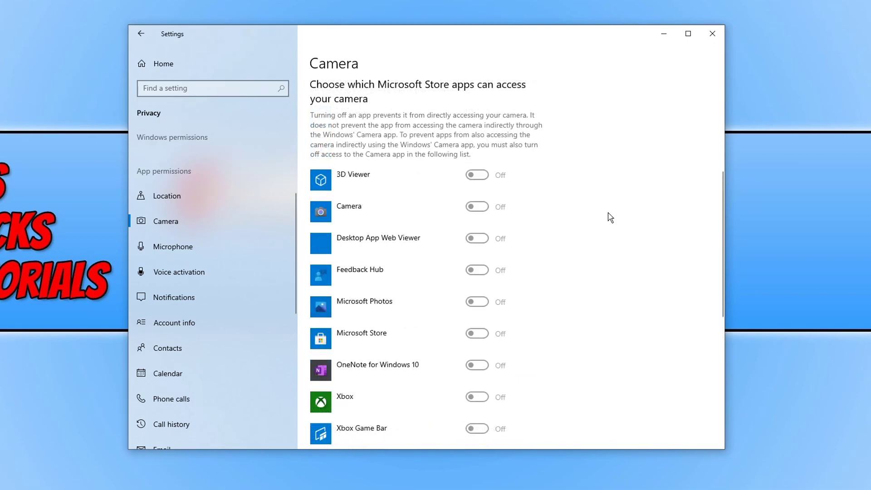
pyautogui.click(229, 245)
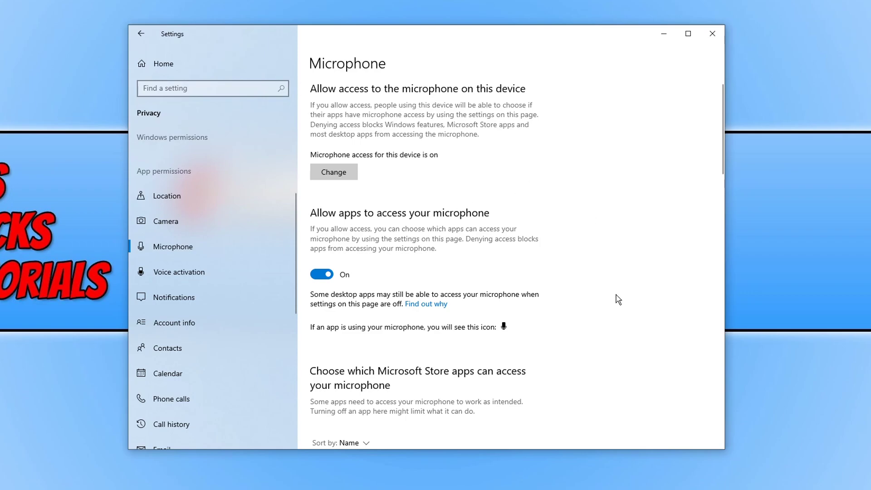
# Switch off microphone access for 3D Viewer, Feedback Hub and Microsoft Photos
pyautogui.scroll(-3, 617, 299)
pyautogui.scroll(-3, 616, 297)
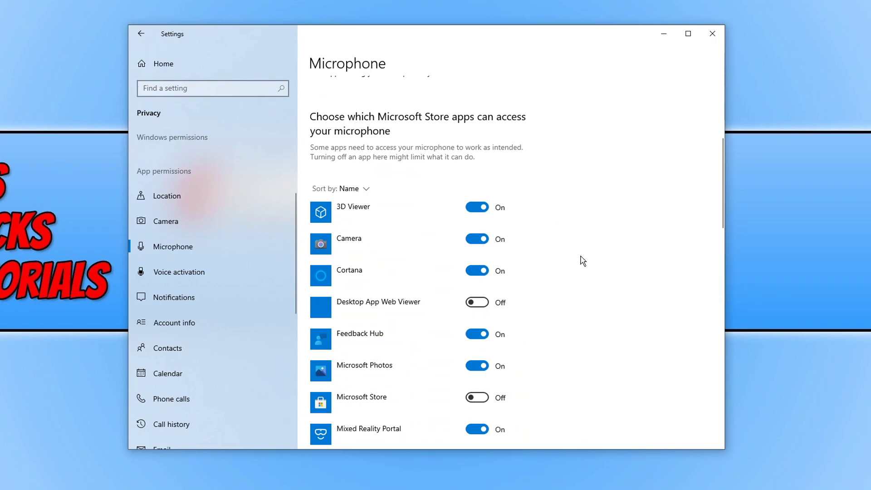
pyautogui.click(472, 213)
pyautogui.scroll(-3, 576, 279)
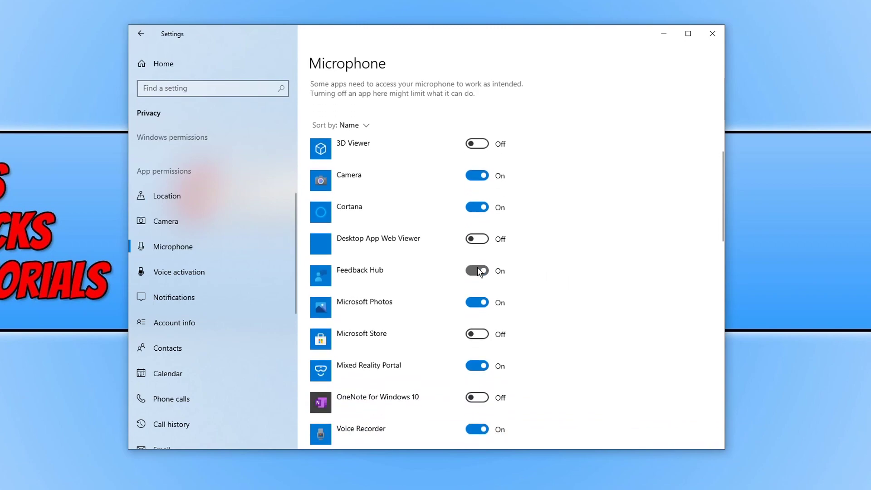
pyautogui.click(478, 271)
pyautogui.click(479, 302)
# Review the Voice activation page's options, both currently on
pyautogui.click(237, 282)
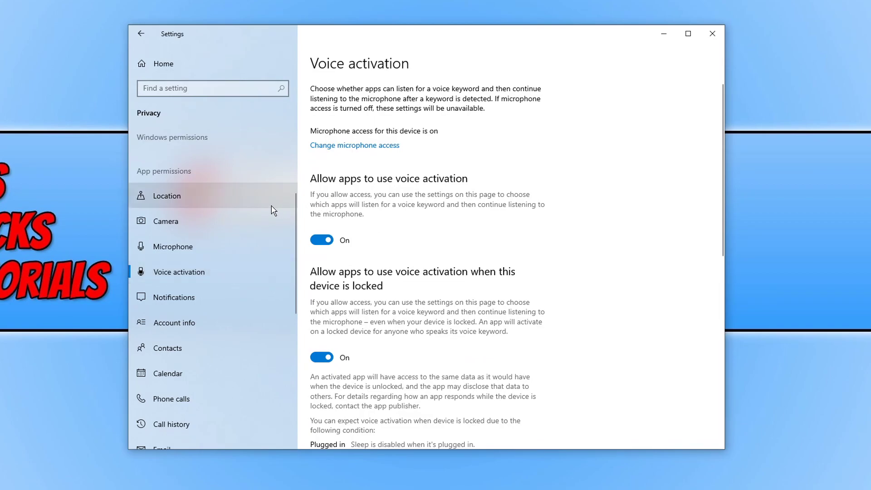
pyautogui.scroll(-2, 271, 219)
pyautogui.scroll(-2, 271, 219)
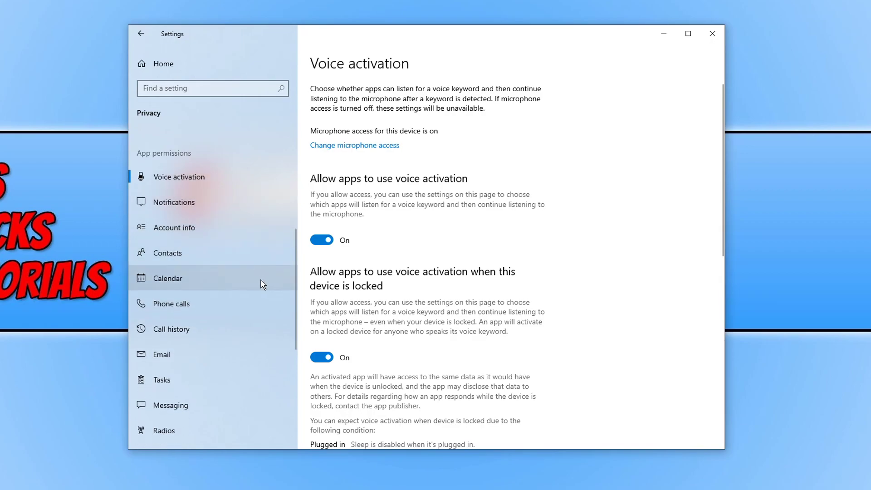
pyautogui.click(235, 282)
# Look over the Account info and Email permissions, ending on App diagnostics
pyautogui.click(205, 231)
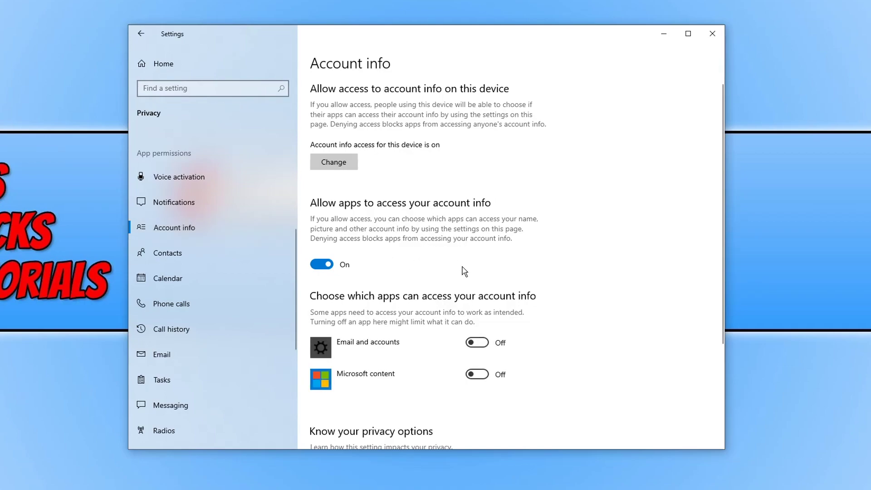
pyautogui.click(218, 355)
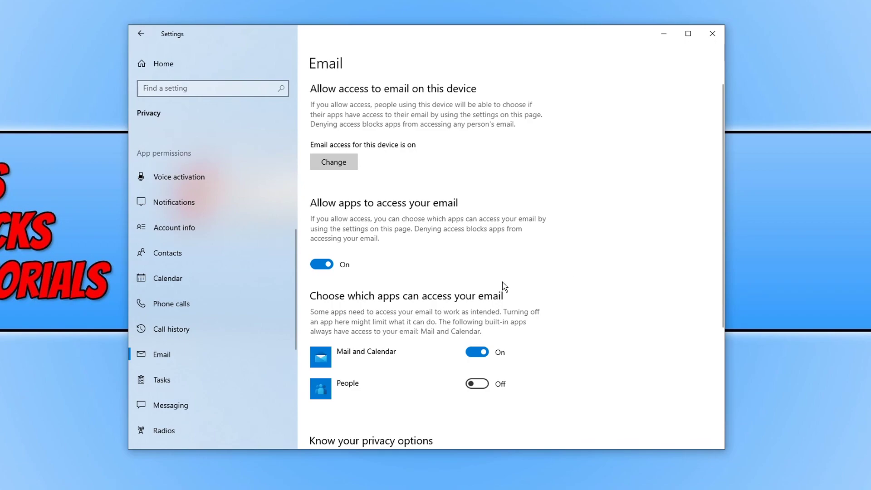
pyautogui.scroll(-3, 208, 297)
pyautogui.scroll(-2, 207, 301)
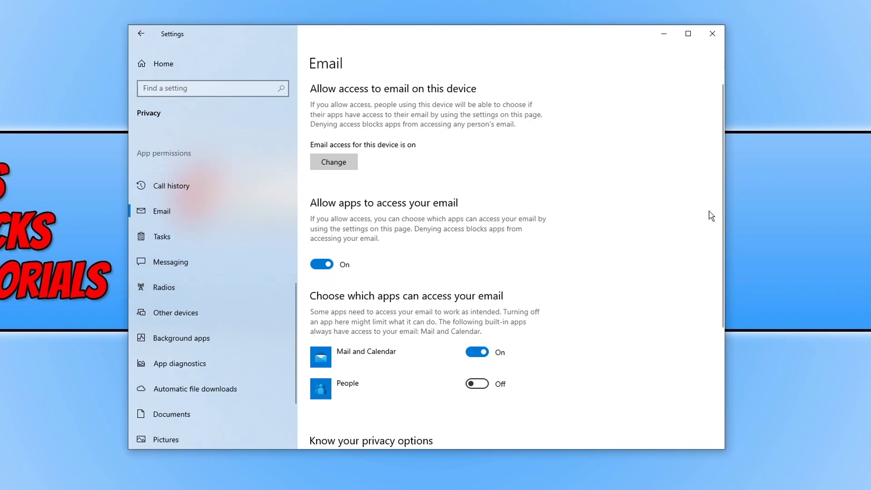
pyautogui.click(202, 369)
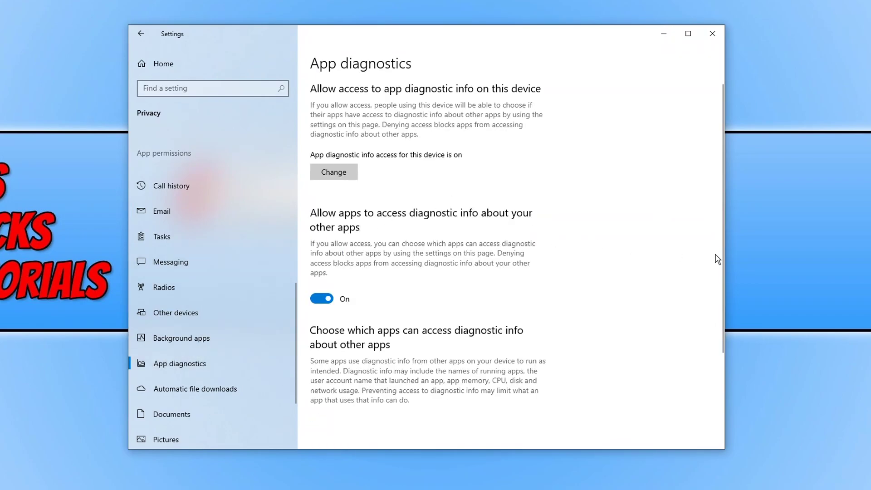